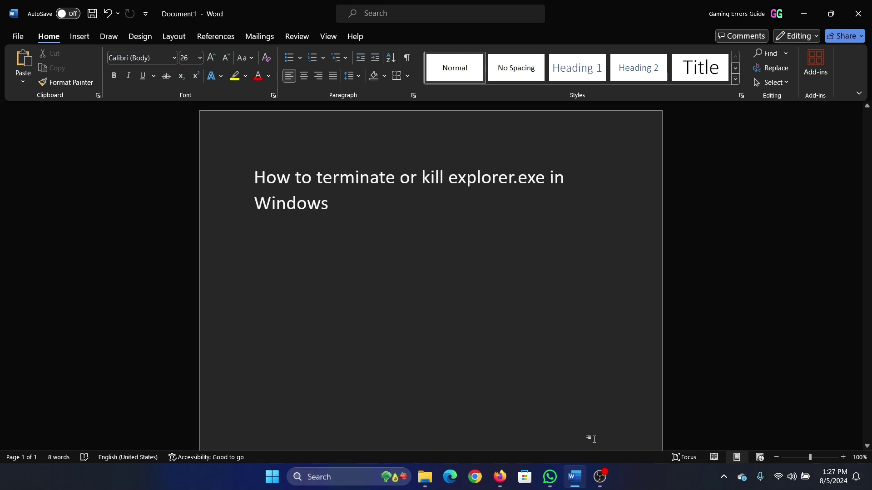
Flash File Explorer open and shut from the taskbar, then search Windows for Task Manager
left_click(424, 478)
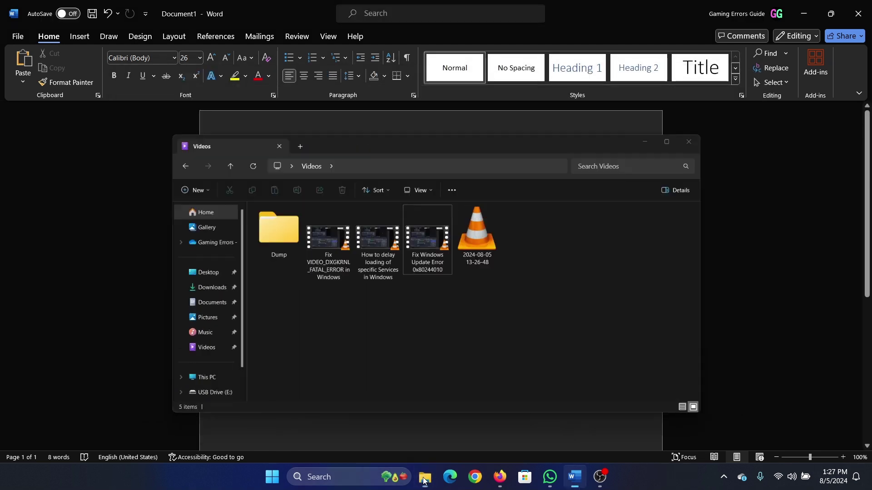
left_click(424, 477)
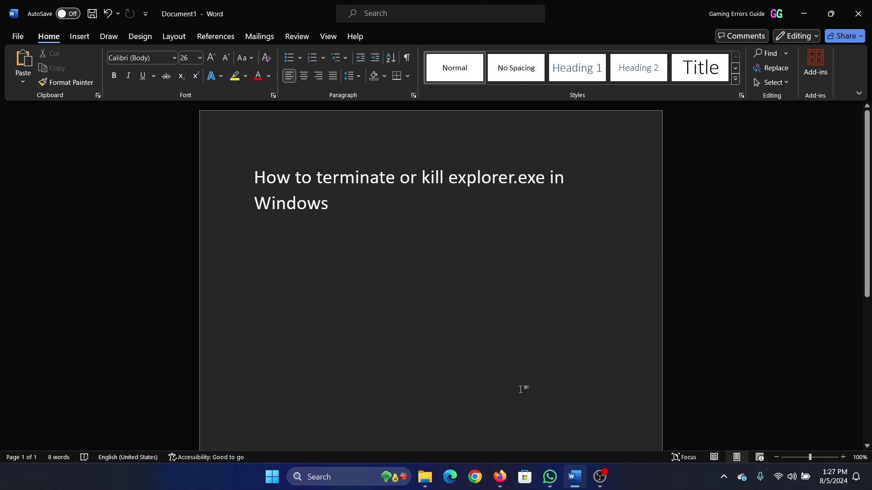
left_click(329, 478)
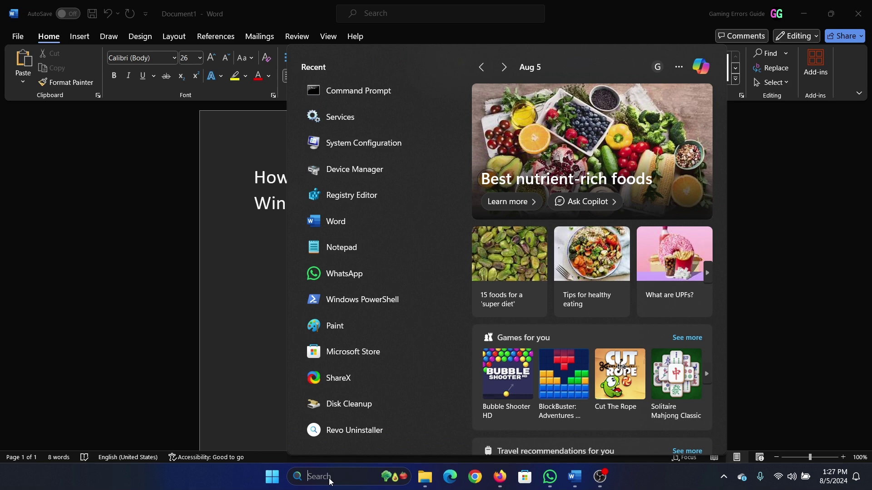
type("tas")
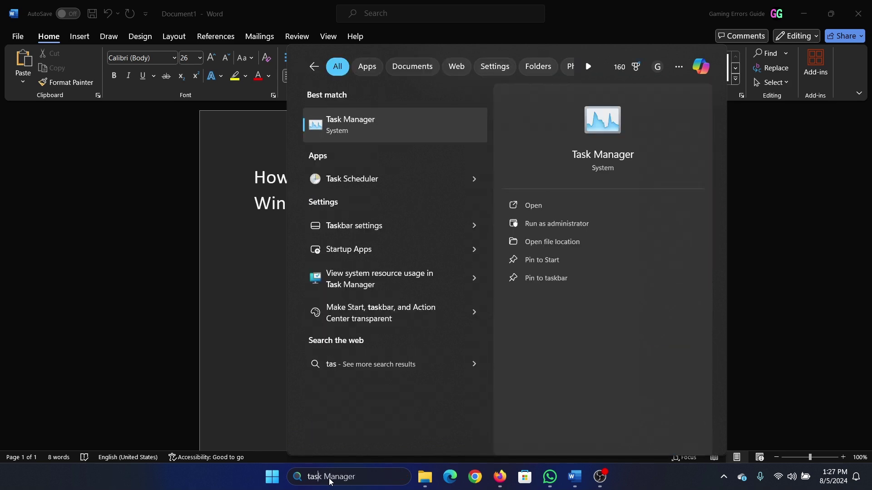
Launch Task Manager, check Windows Explorer's process actions, and briefly show and hide File Explorer
left_click(357, 127)
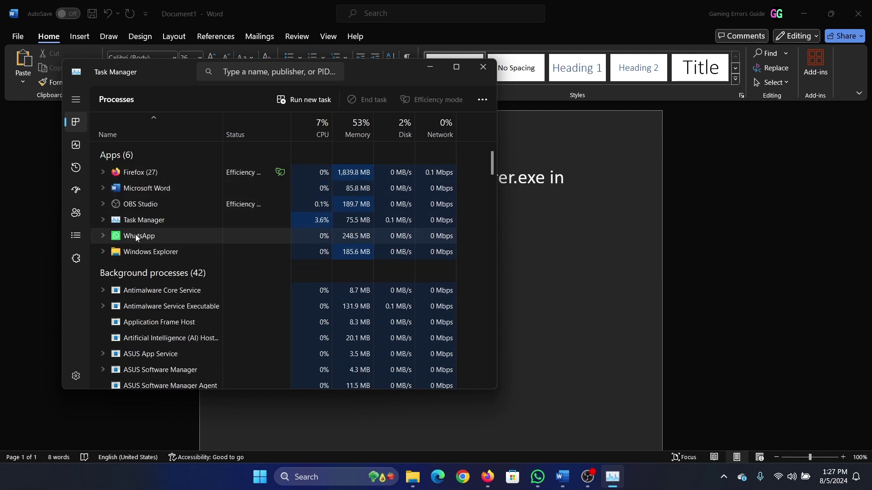
right_click(138, 250)
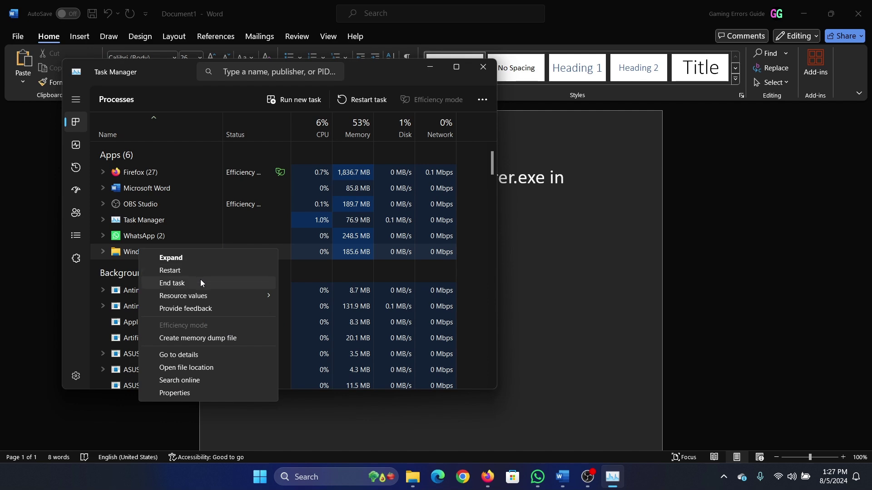
left_click(174, 79)
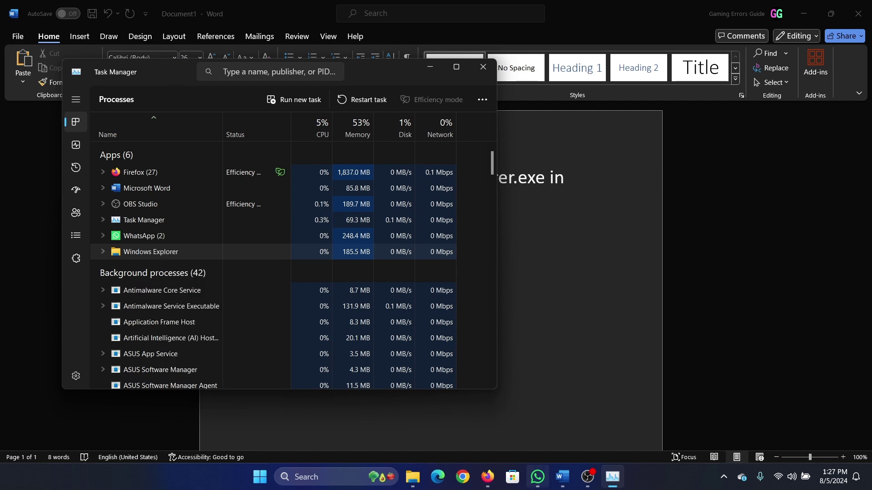
left_click(412, 477)
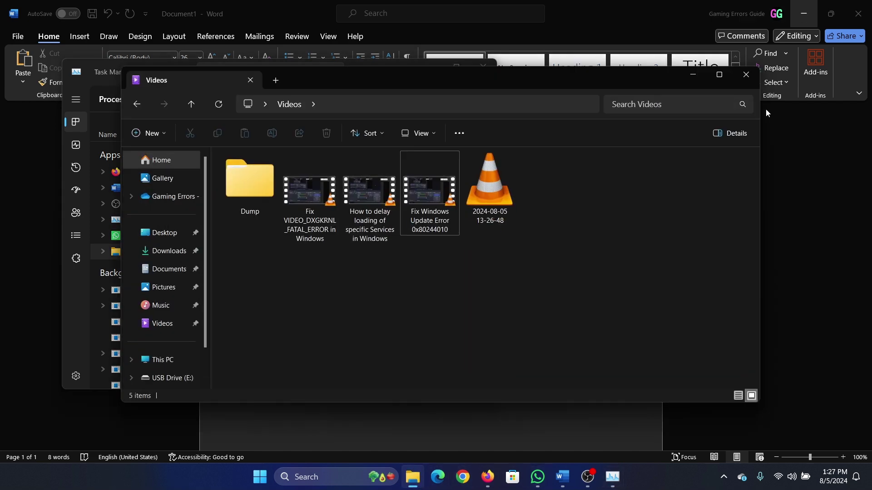
left_click(747, 80)
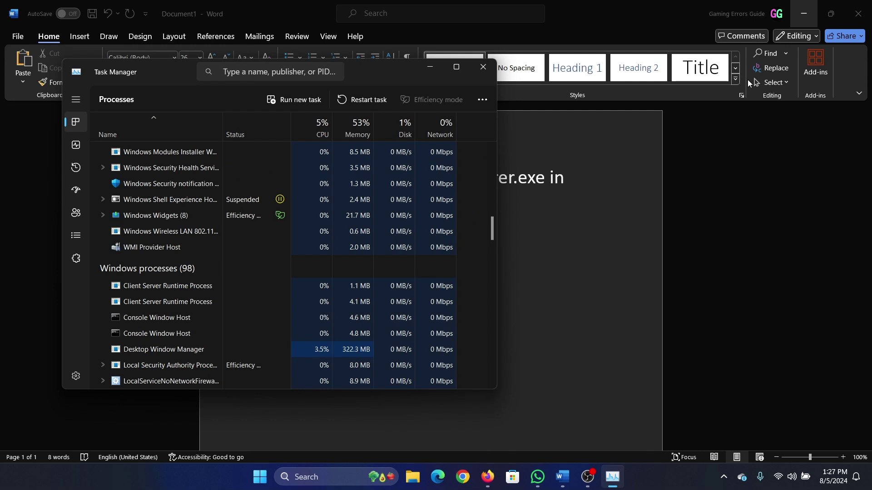
Maximize Task Manager and bring up the Windows Explorer process's End task menu
left_click(459, 67)
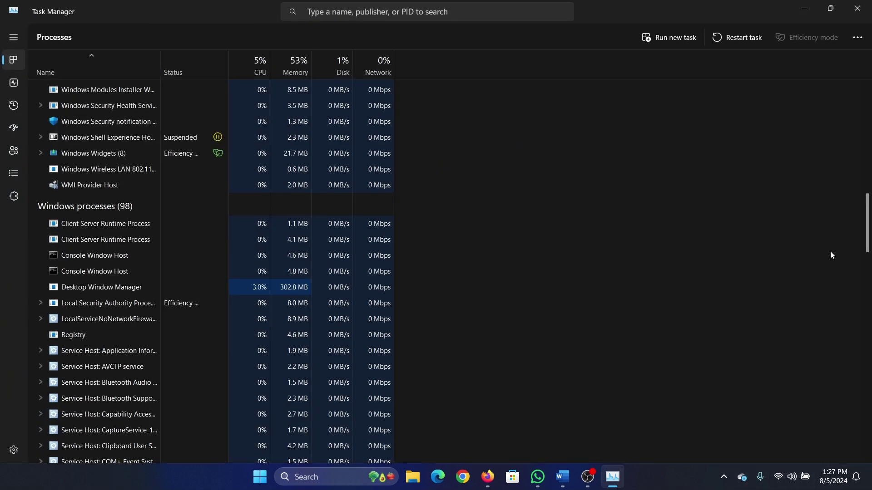
left_click_drag(868, 220, 862, 428)
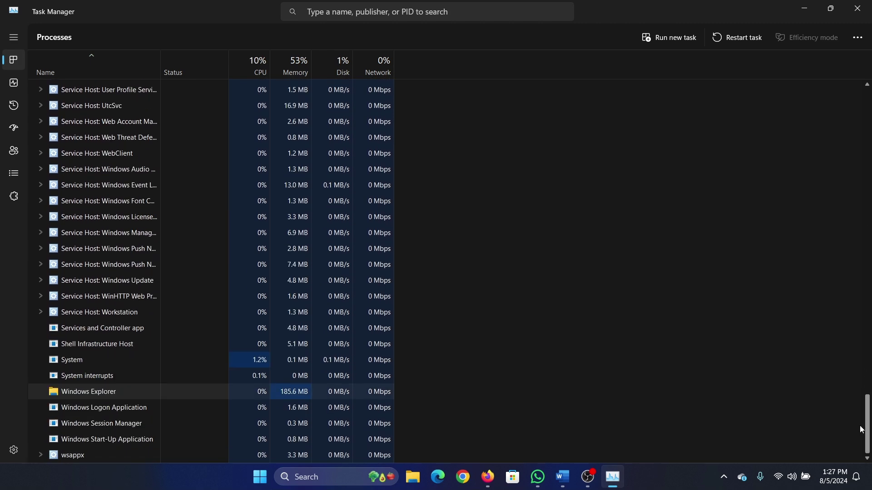
right_click(101, 391)
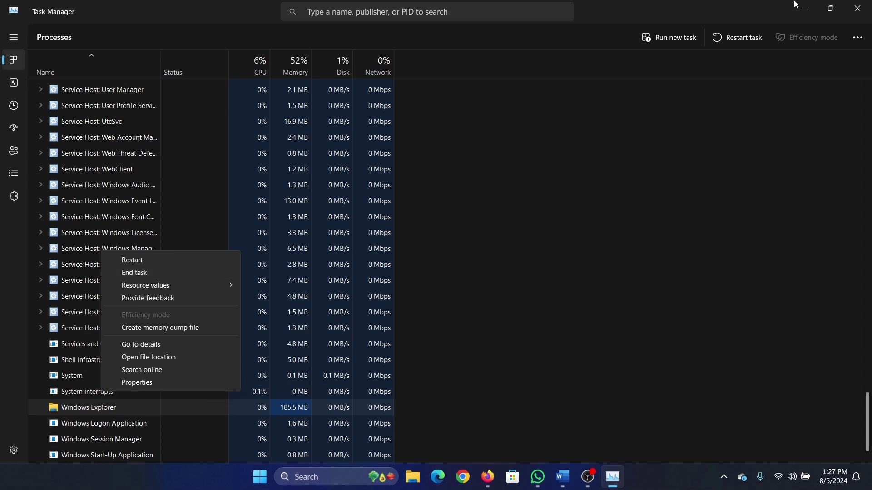
End the Windows Explorer task and place the cursor below the Word document's title
left_click(161, 272)
left_click(253, 258)
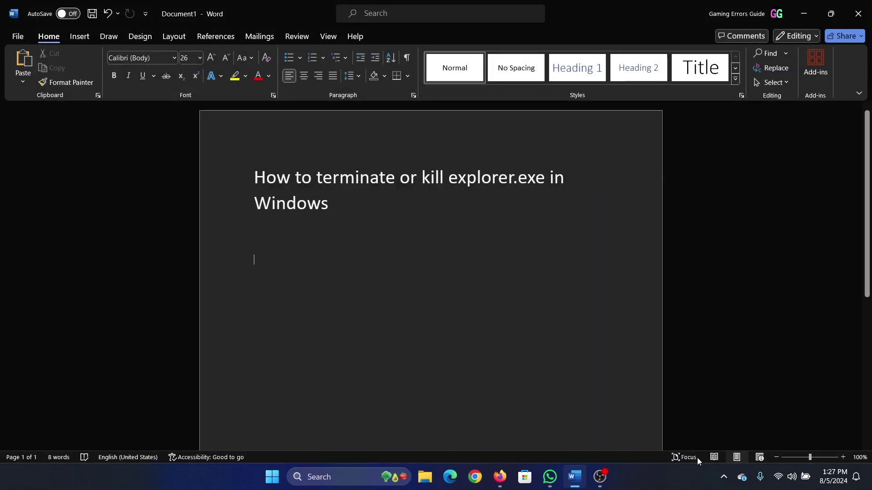